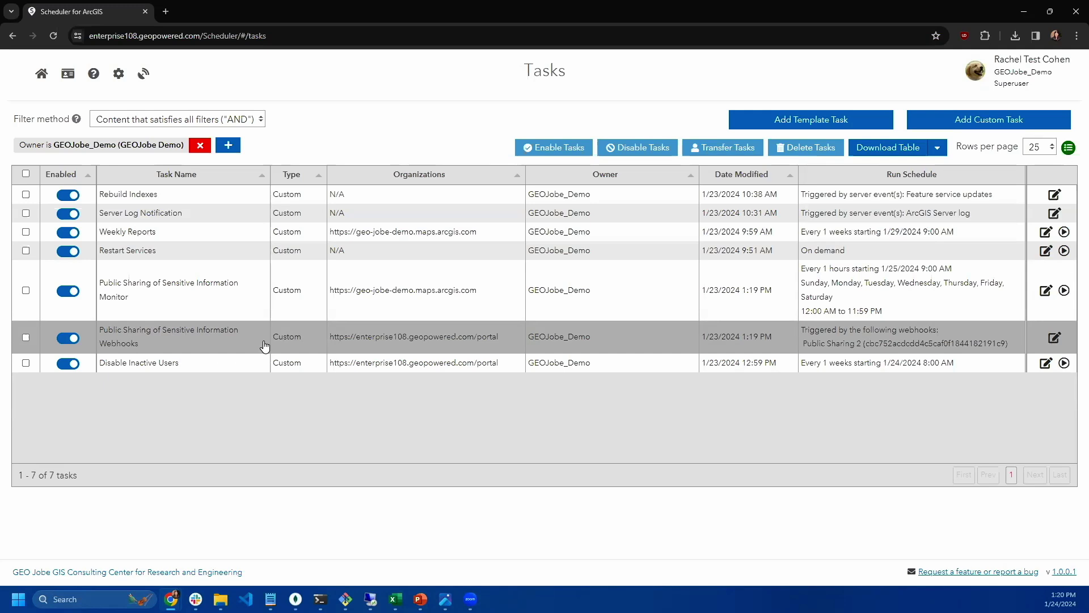
Step: Review the webhooks list, then show the Tasks list with both Public Sharing of Sensitive Information tasks
click(41, 72)
click(499, 359)
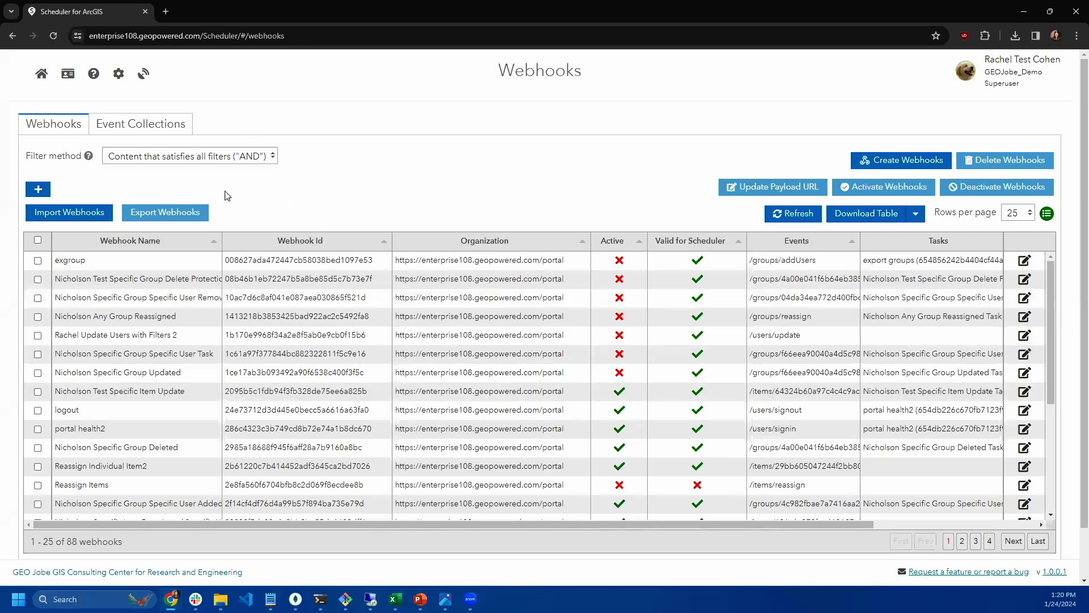
click(41, 77)
click(323, 250)
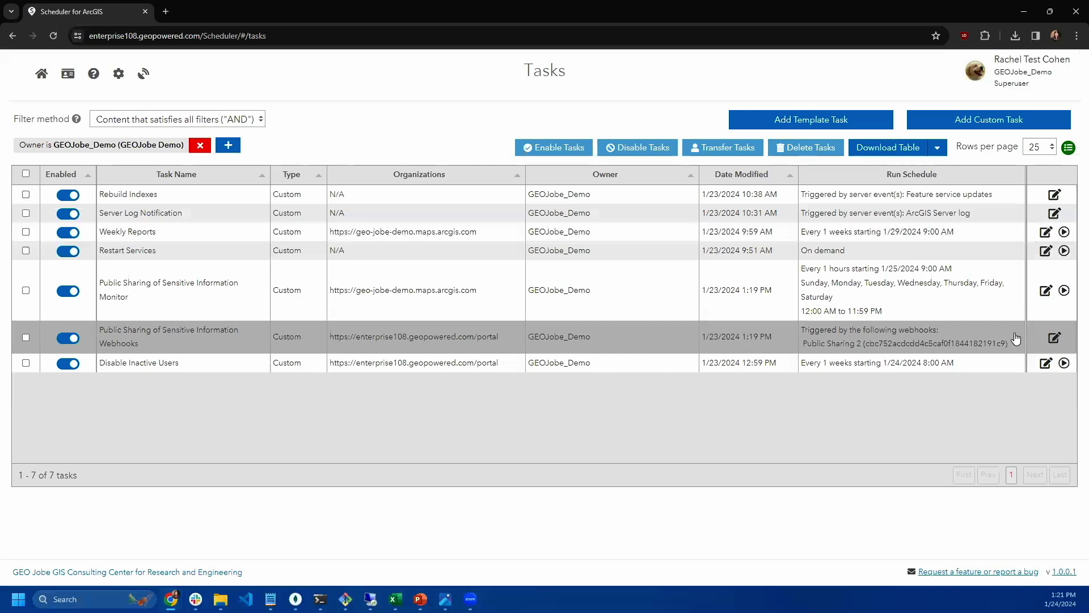
Step: Edit the Sensitive Information Webhooks task, check its Public Sharing 2 trigger, and view its three steps
click(1054, 338)
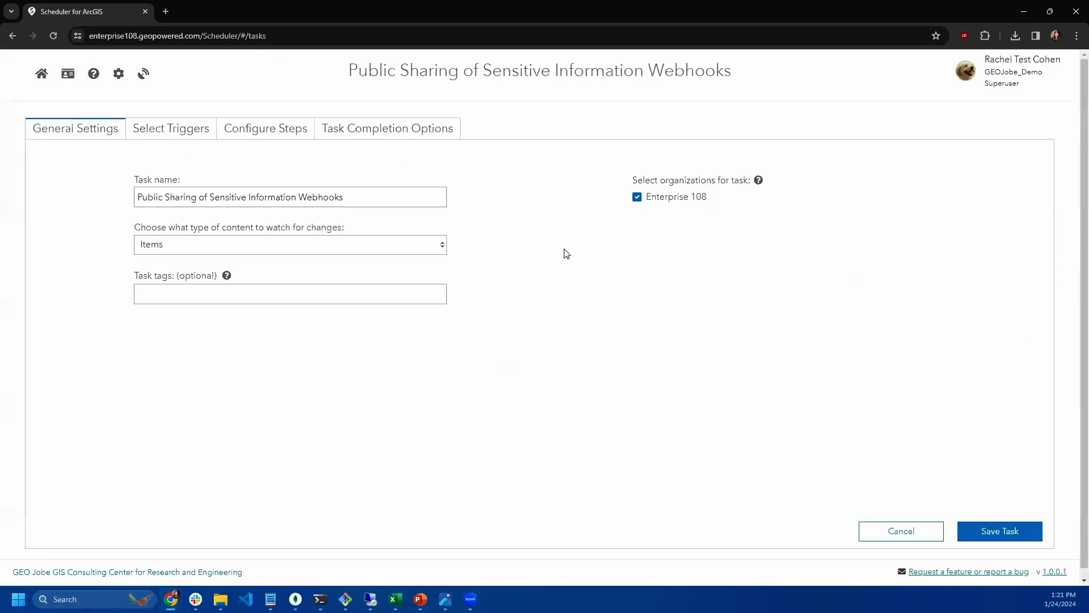
click(171, 132)
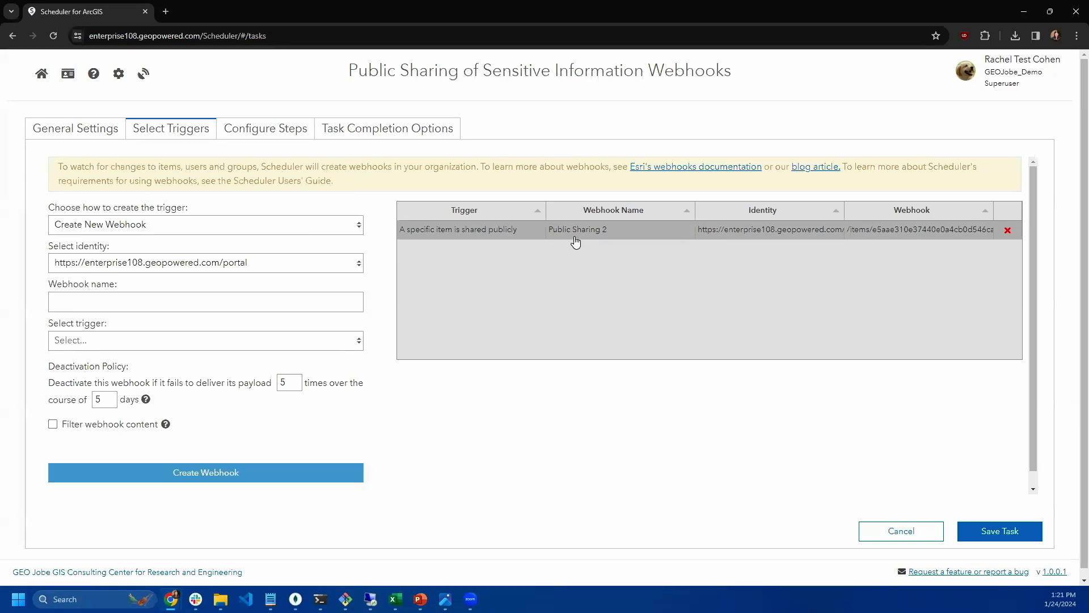
click(237, 133)
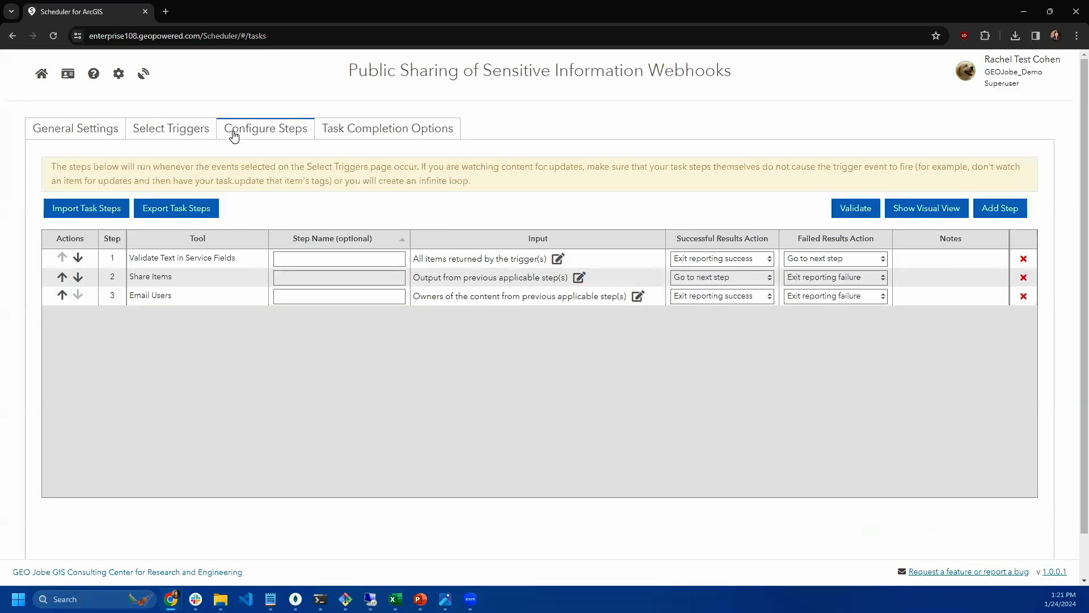
click(226, 260)
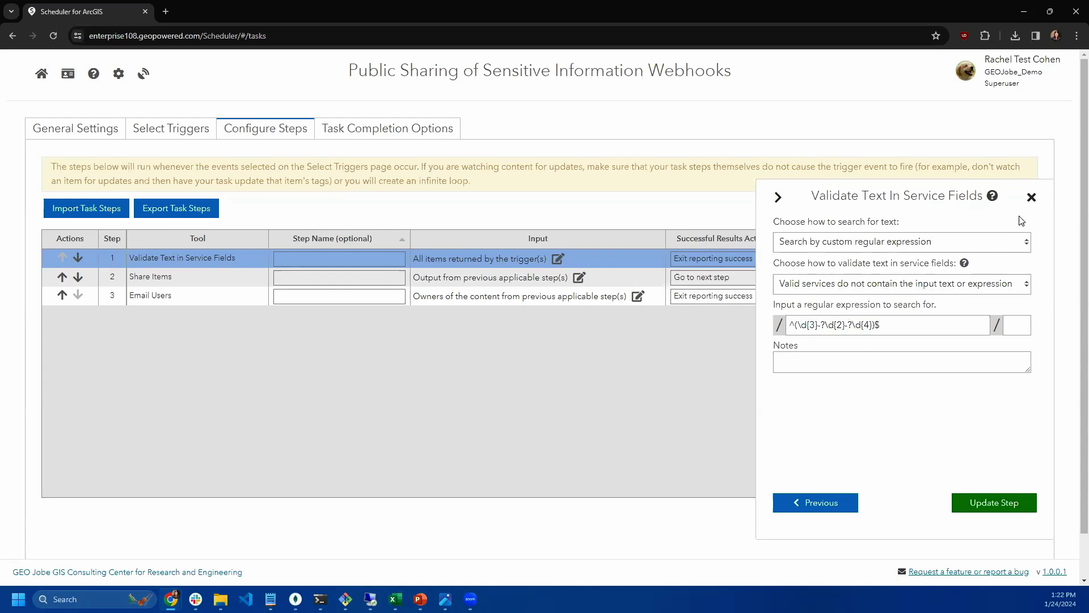
click(1031, 197)
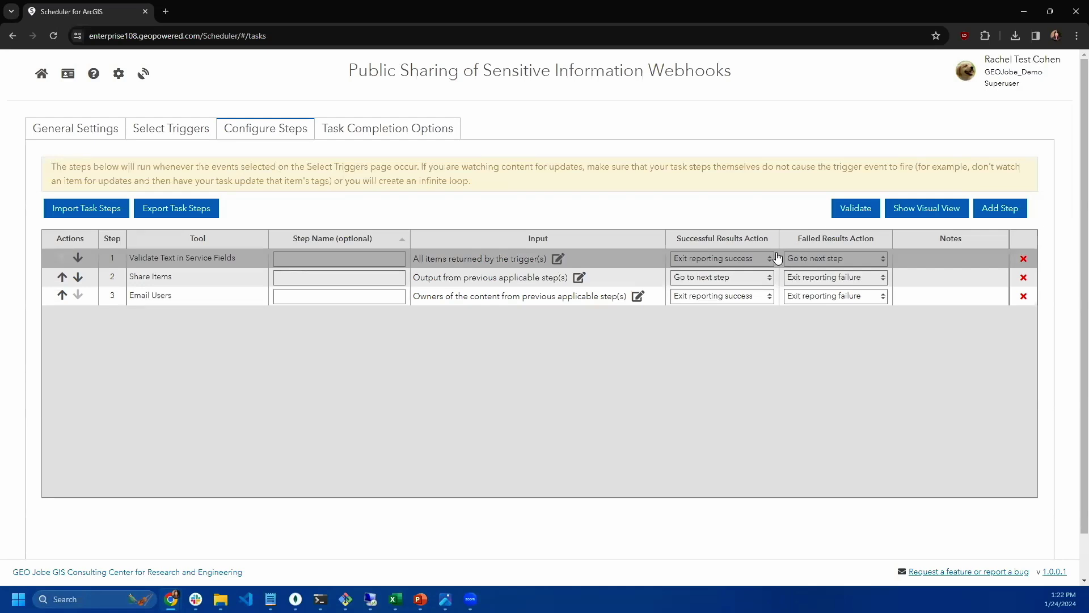
click(235, 282)
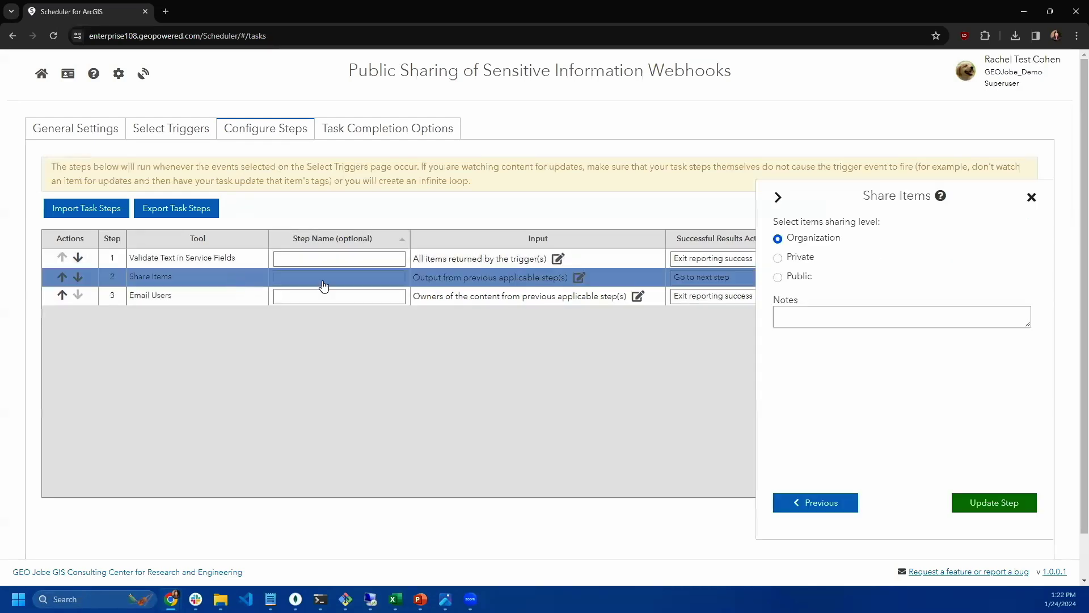
click(1031, 198)
click(247, 301)
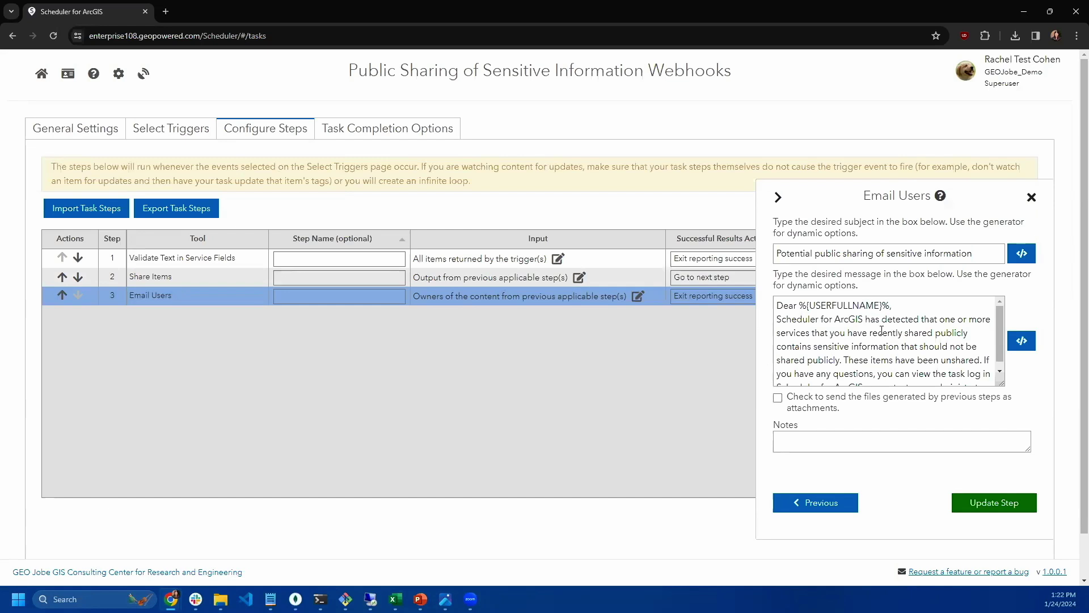
click(1031, 197)
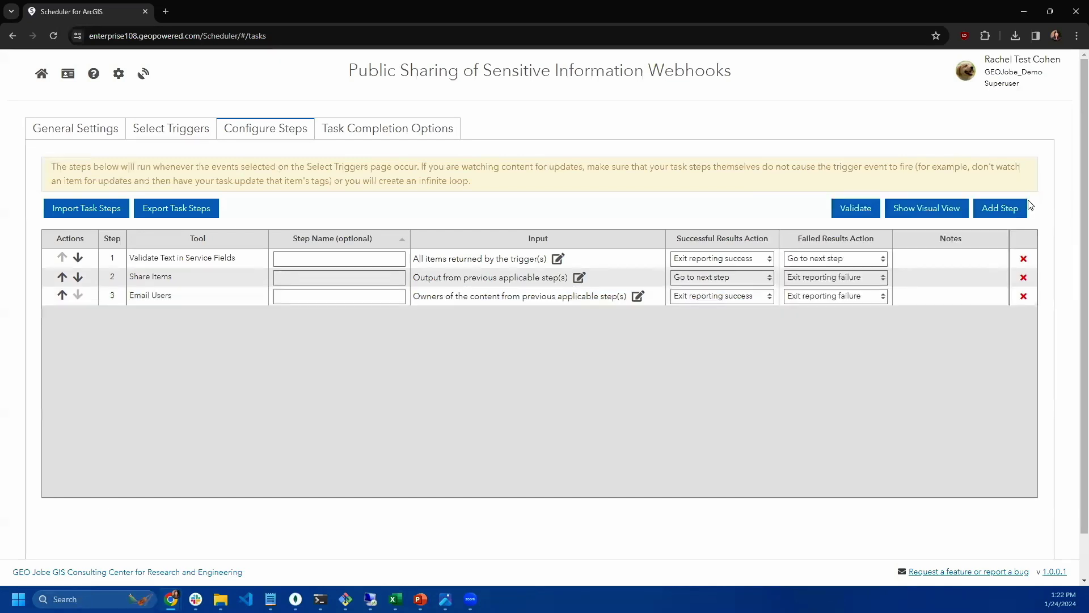
Step: Return to the Scheduler Tasks list, then switch to the Sensitive_Information_Test portal item page
click(41, 73)
click(259, 285)
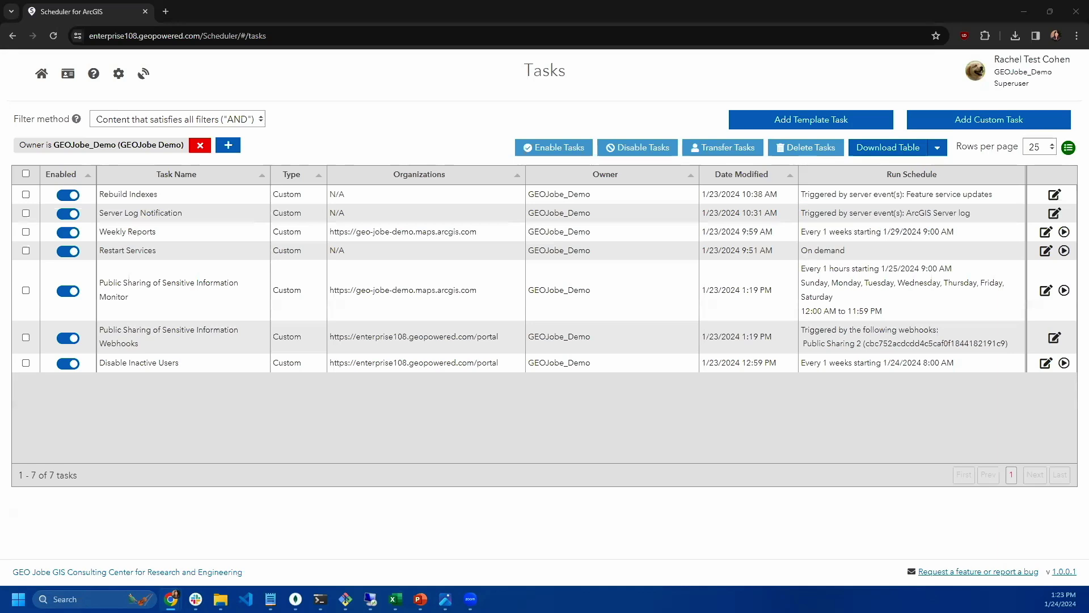
key(alt+Tab)
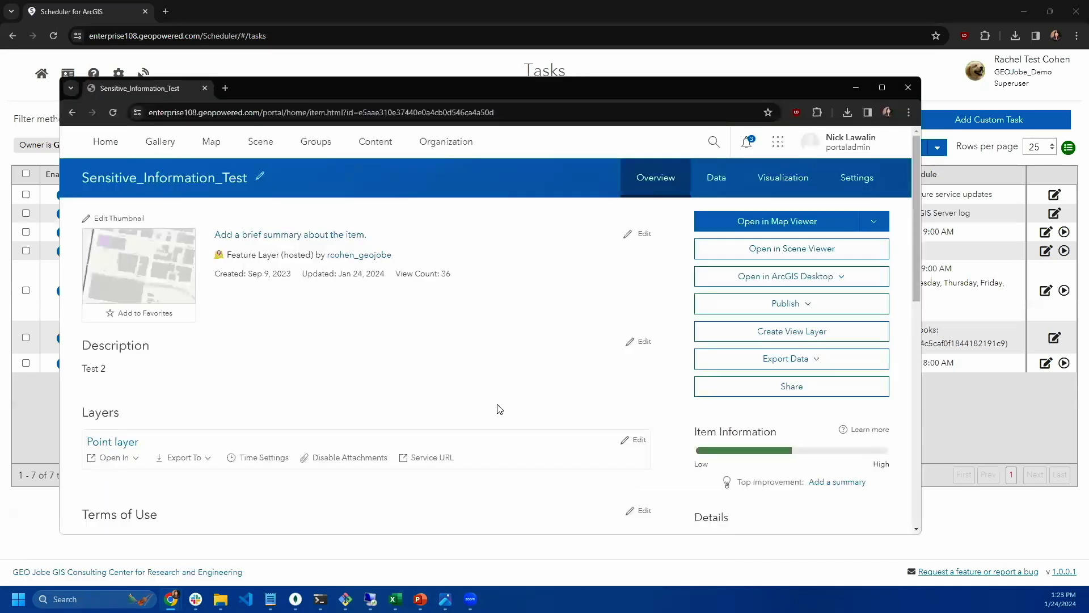
Step: Share Sensitive_Information_Test publicly with Everyone, confirming despite editing being enabled
scroll(497, 409, down, 4)
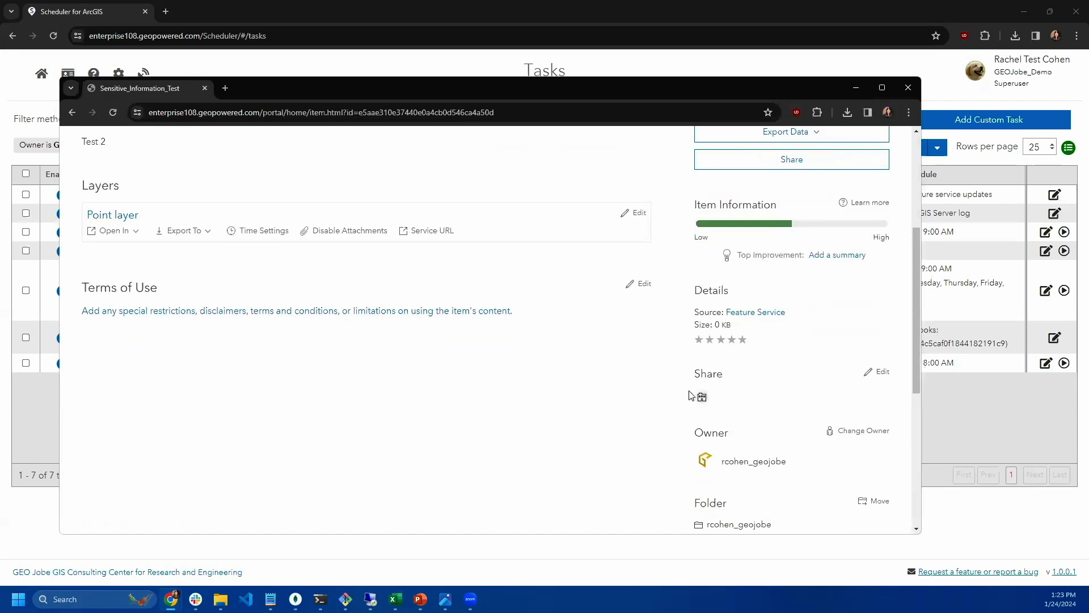
scroll(681, 397, up, 3)
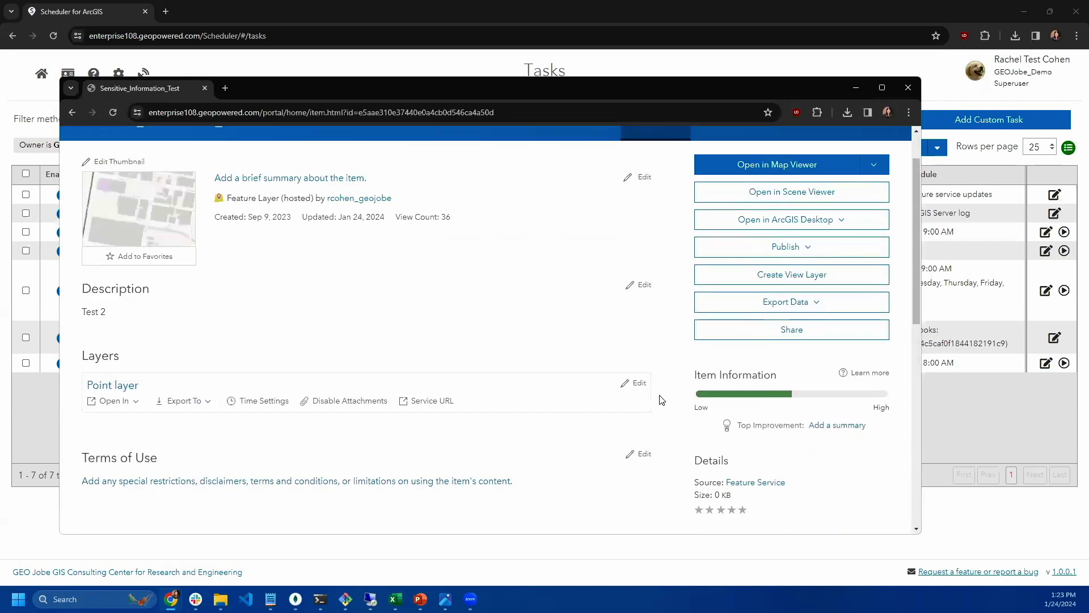
scroll(603, 379, down, 2)
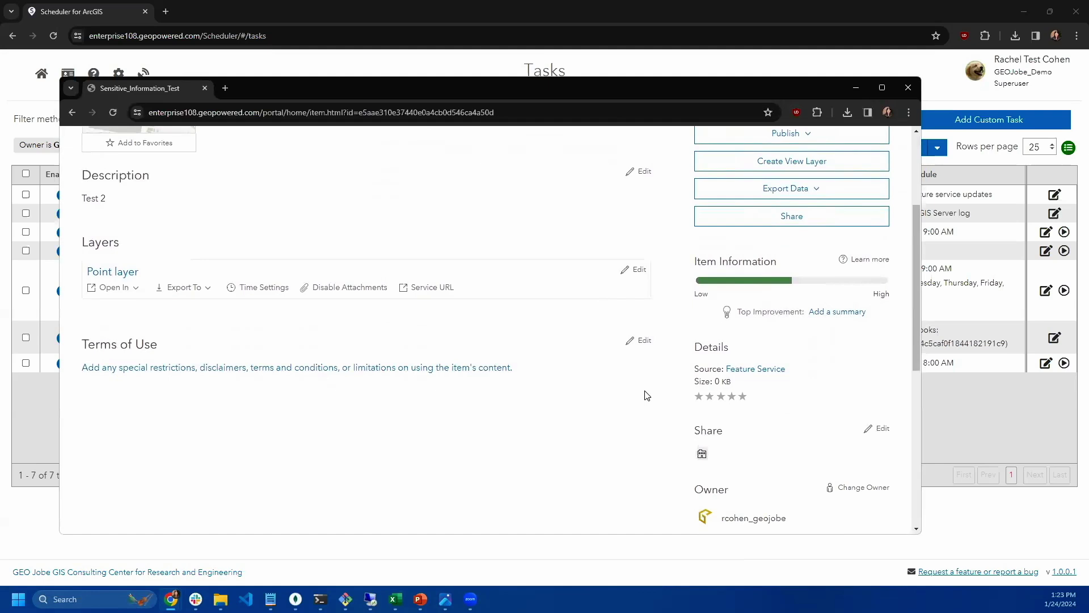
click(870, 435)
click(499, 355)
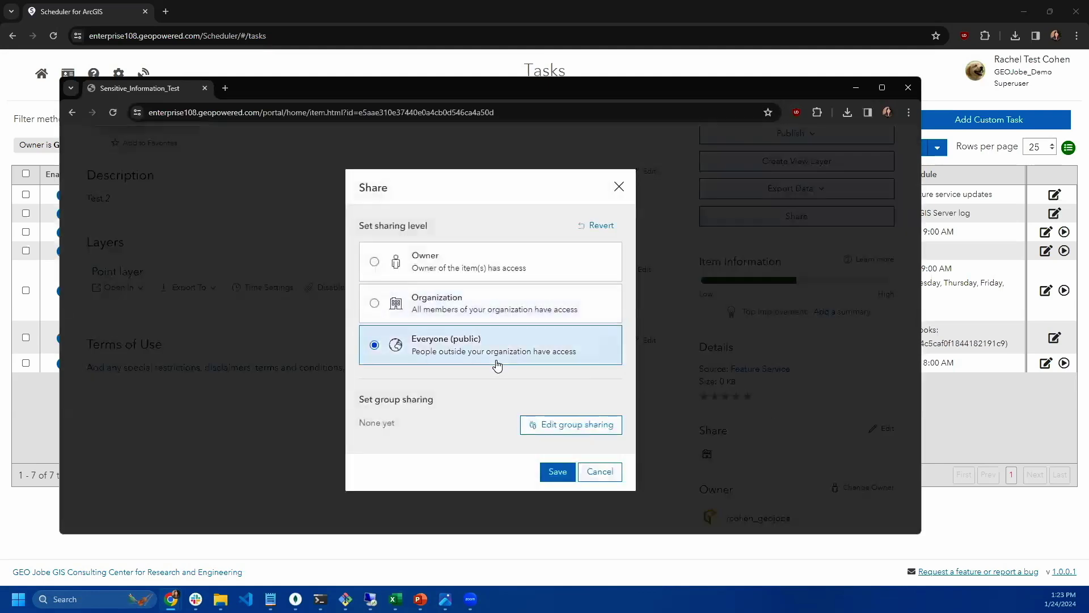
click(548, 473)
click(568, 370)
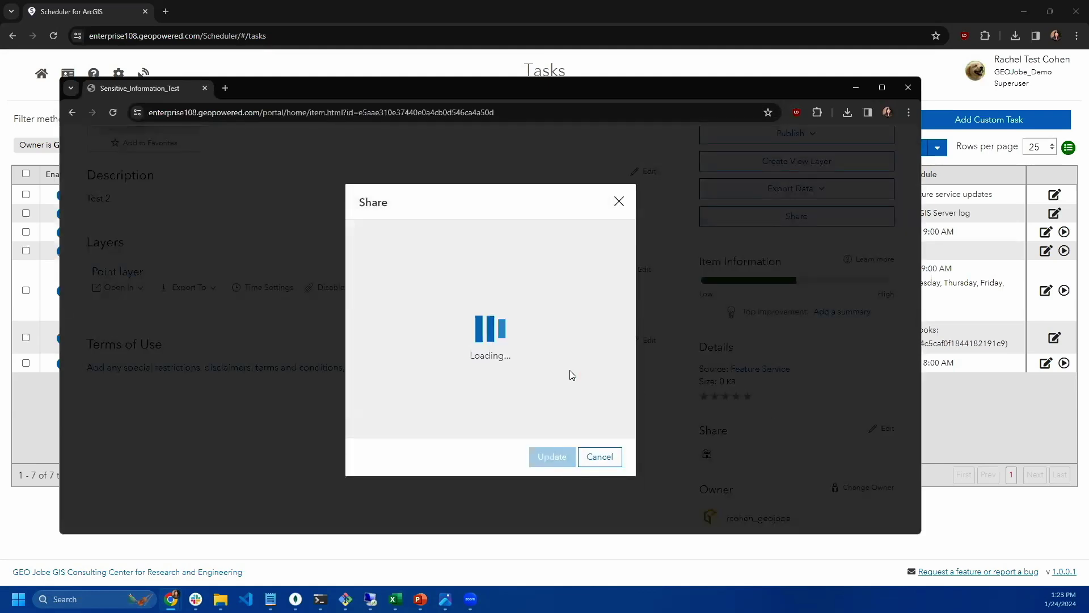
Step: Go back to Scheduler and open the task run Logs
click(946, 522)
click(42, 73)
click(497, 265)
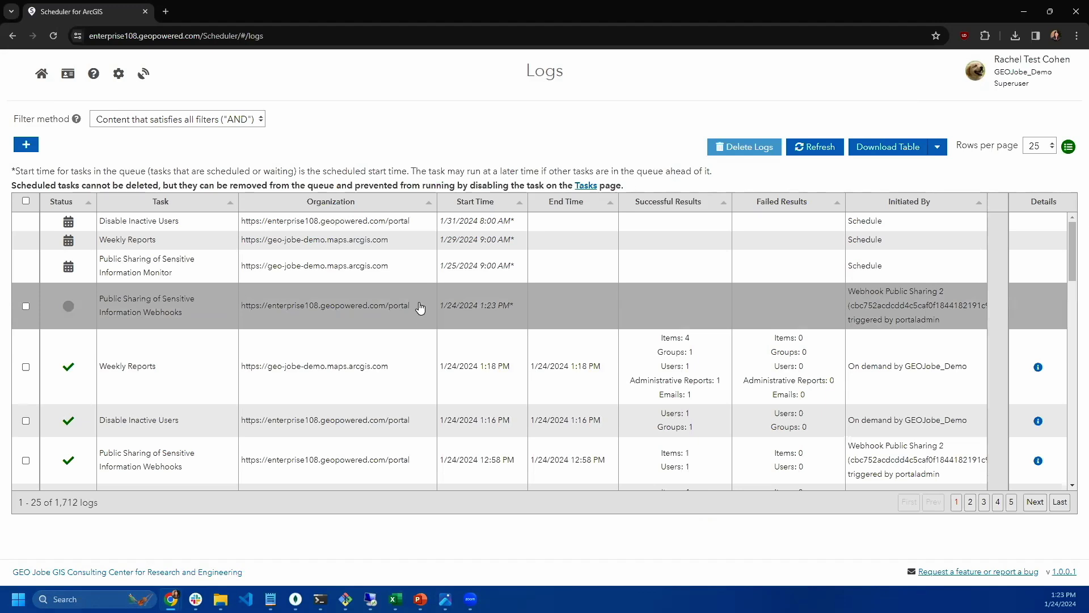
Step: Refresh the Logs until the Sensitive Information Webhooks run completes: 1 item, 1 user, 0 failed
click(821, 148)
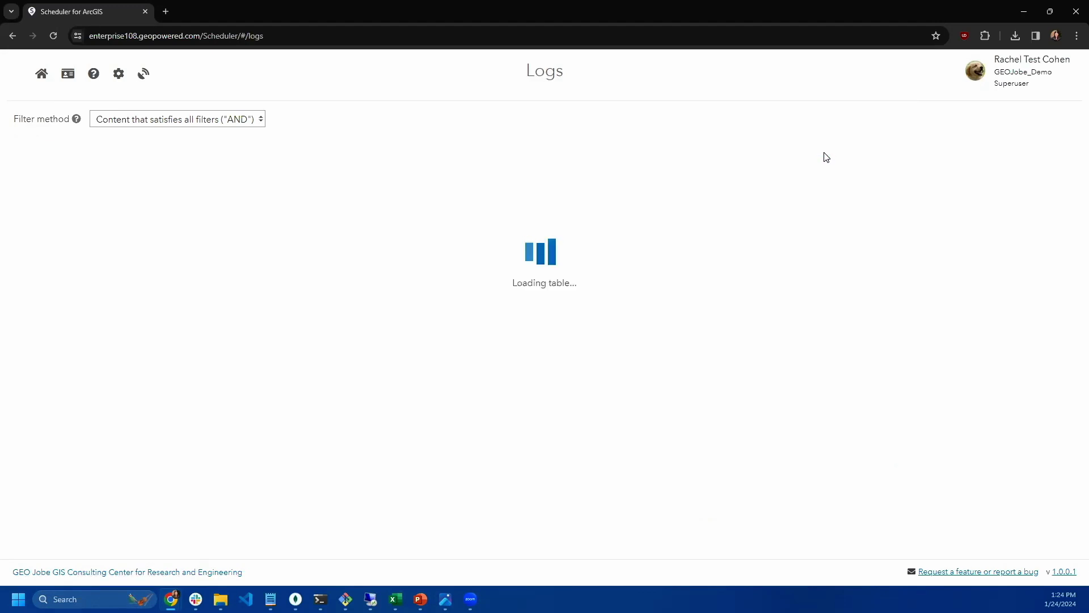
click(824, 153)
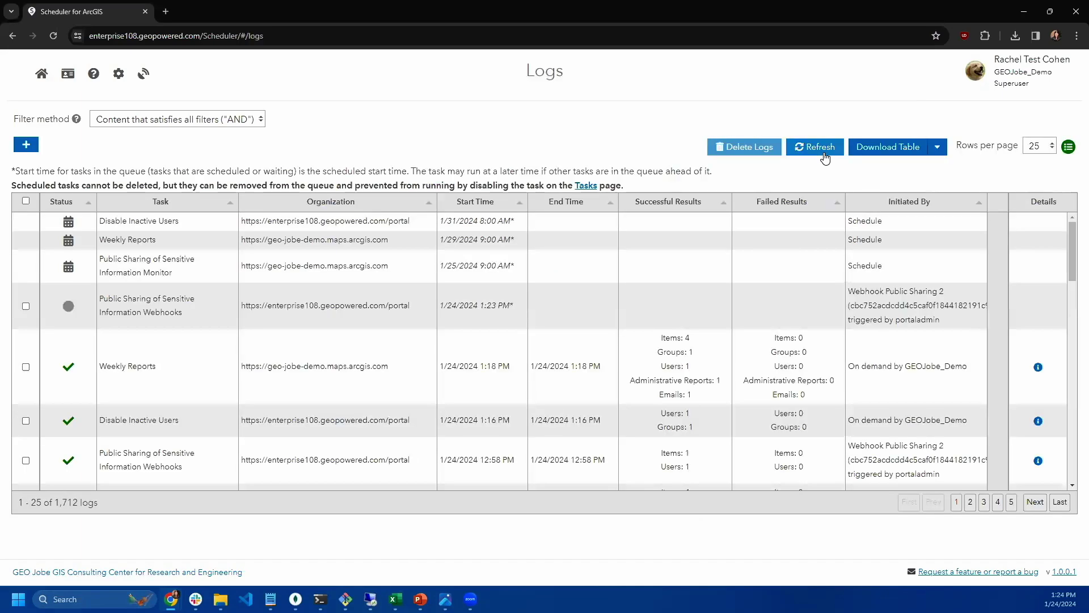
click(824, 152)
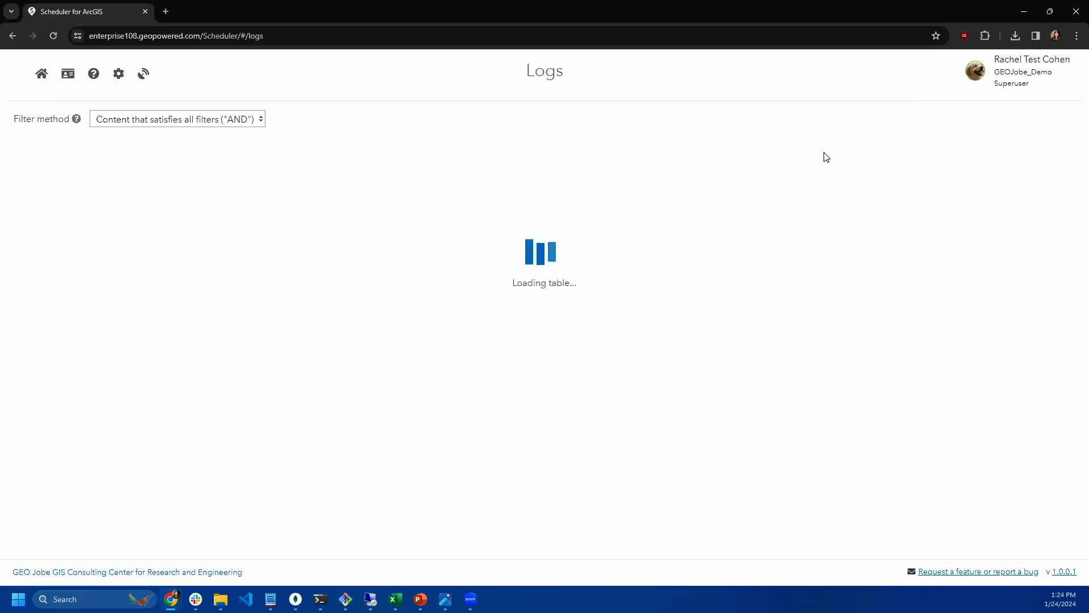
click(825, 153)
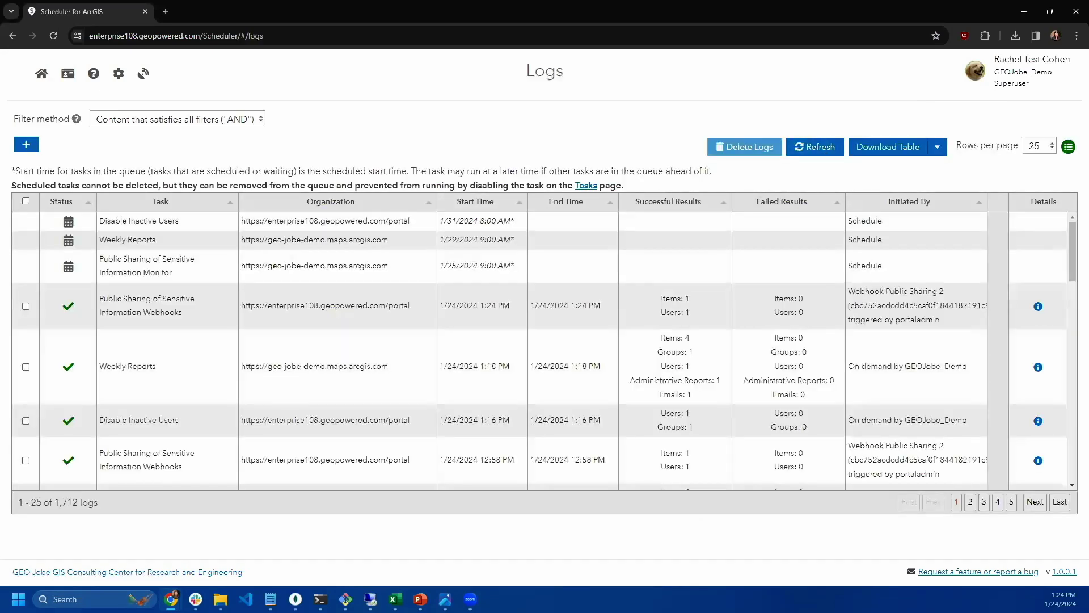
Step: Reload the portal item to confirm Sensitive_Information_Test is now shared with Organization only, then minimize it
key(alt+Tab)
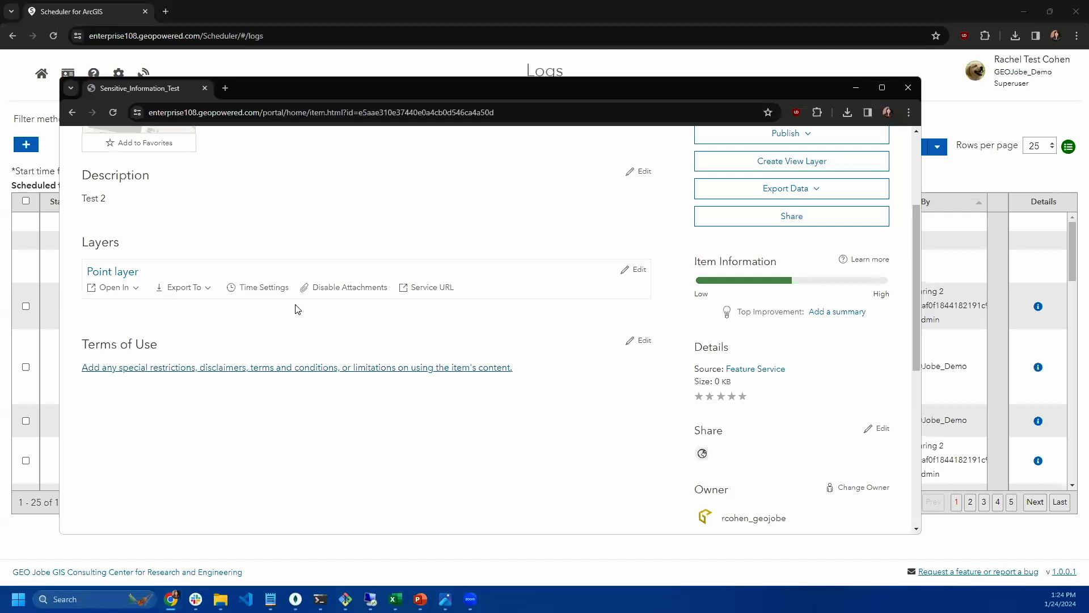
click(113, 113)
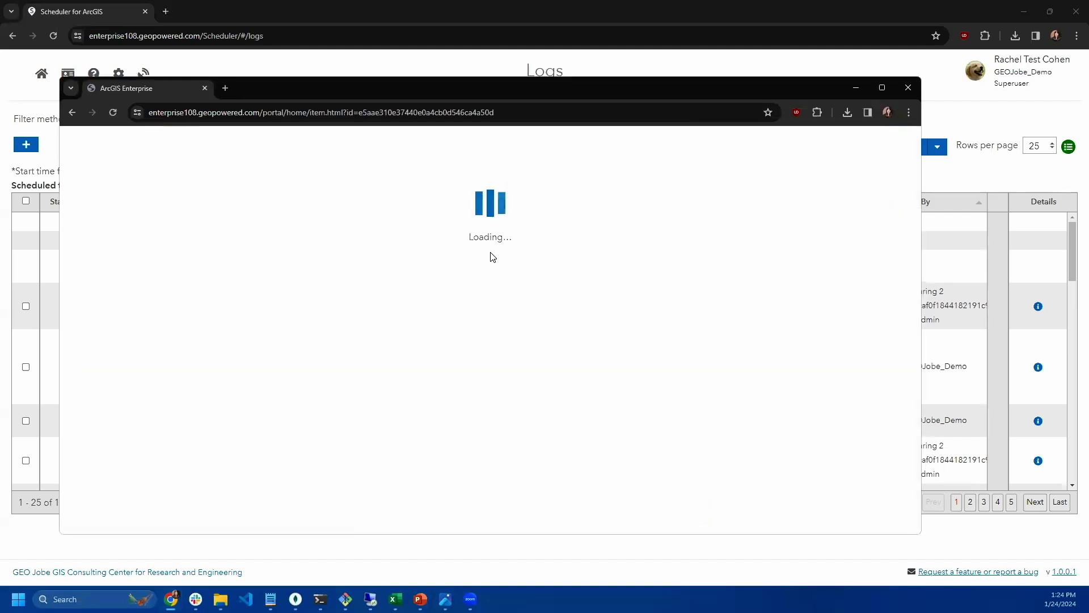
scroll(492, 257, down, 6)
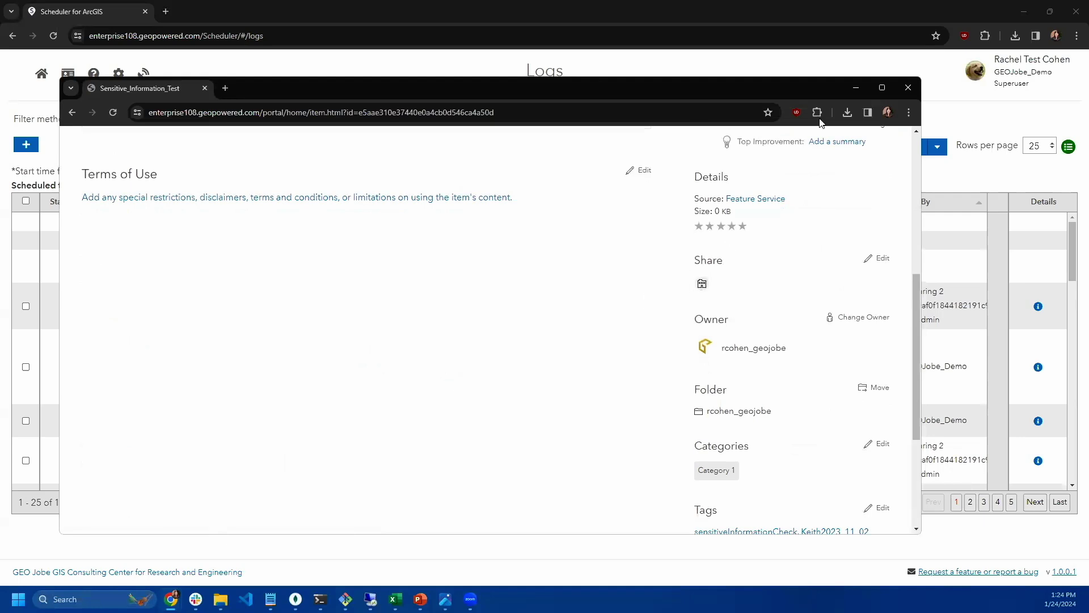
click(849, 92)
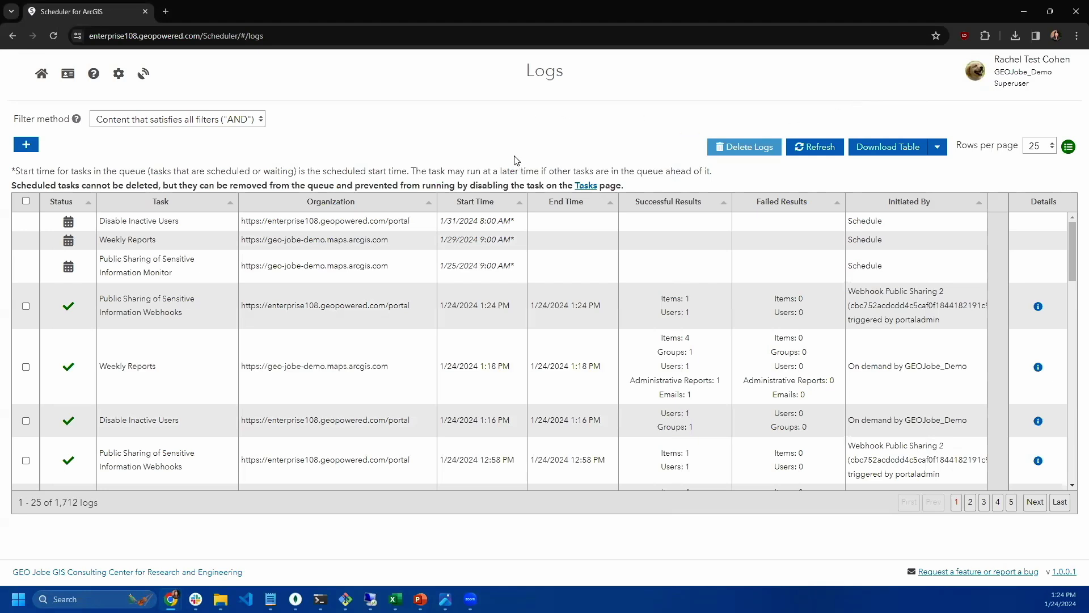
Step: Open the Monitor task's four steps and review the Detect Changes To Items Properties step settings
click(42, 74)
click(352, 249)
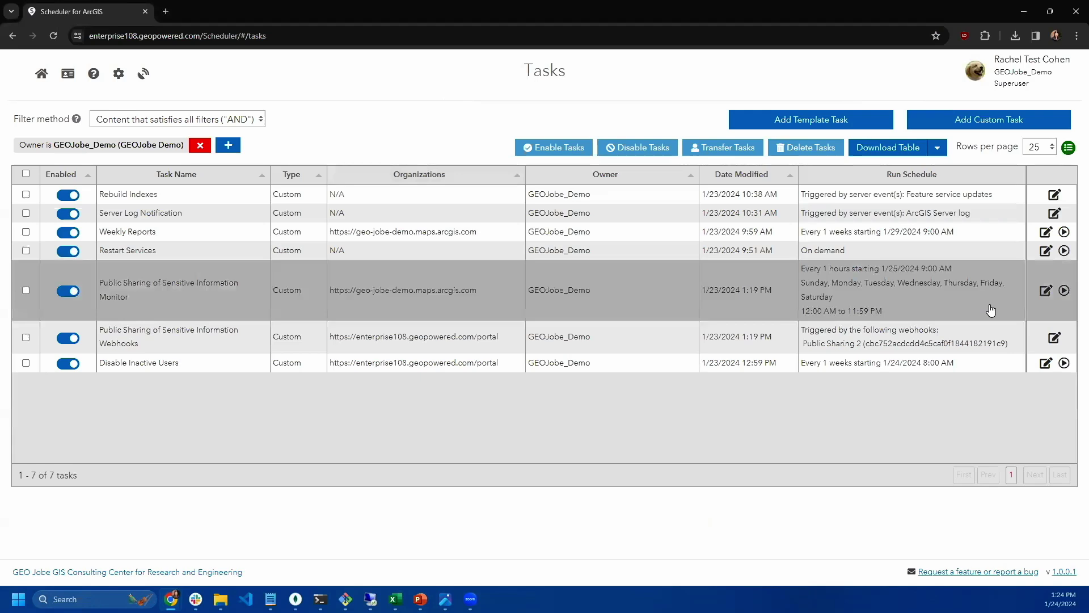
click(1046, 290)
click(190, 131)
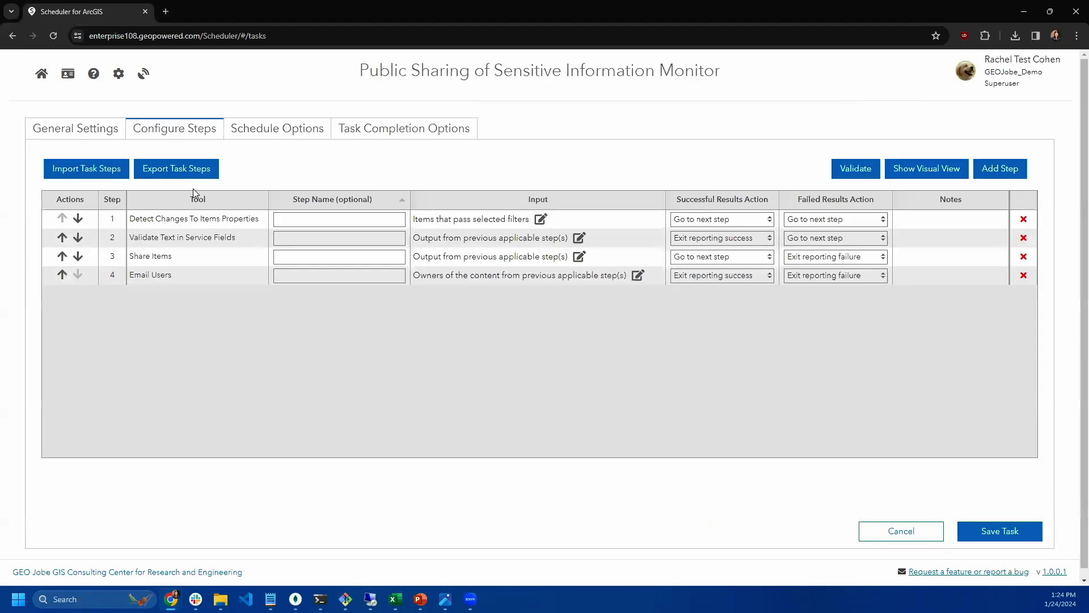
click(194, 219)
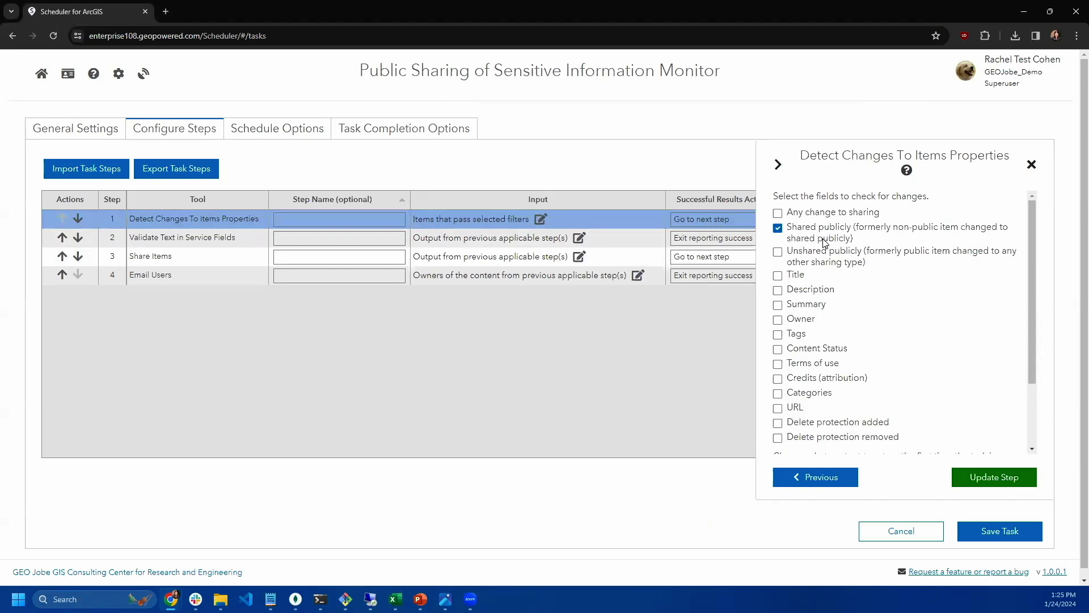
click(1031, 164)
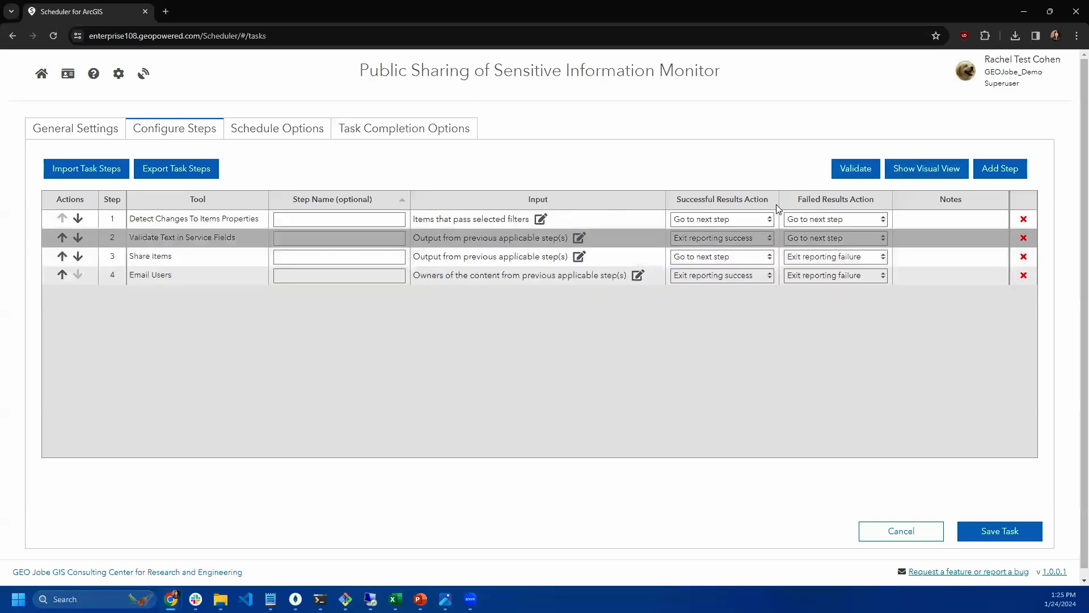
Step: Show the Monitor task's steps as a flowchart, then cancel out of the editor unsaved
click(920, 180)
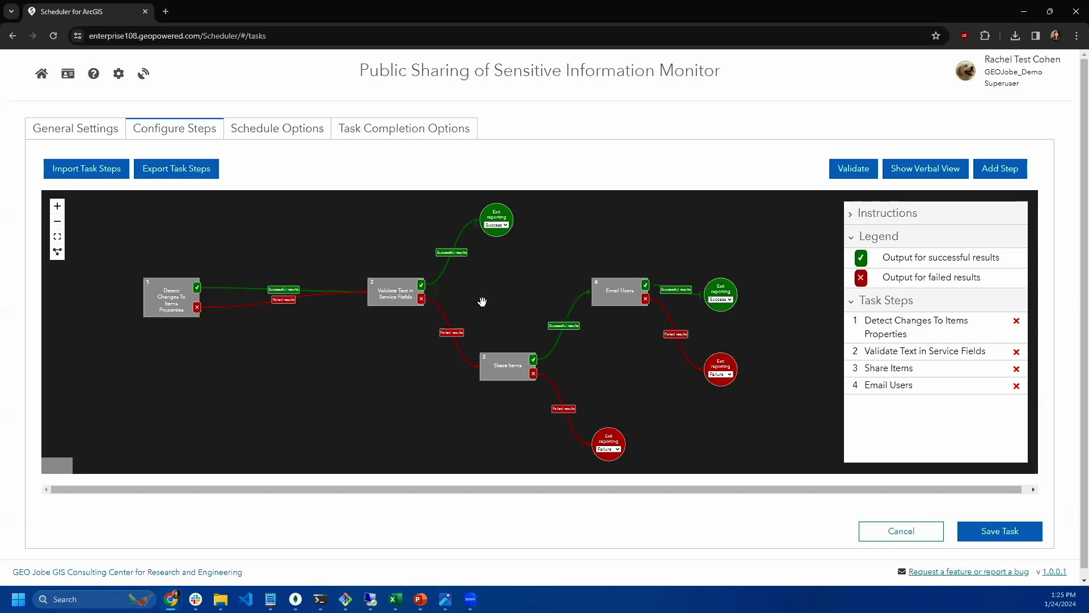
click(890, 531)
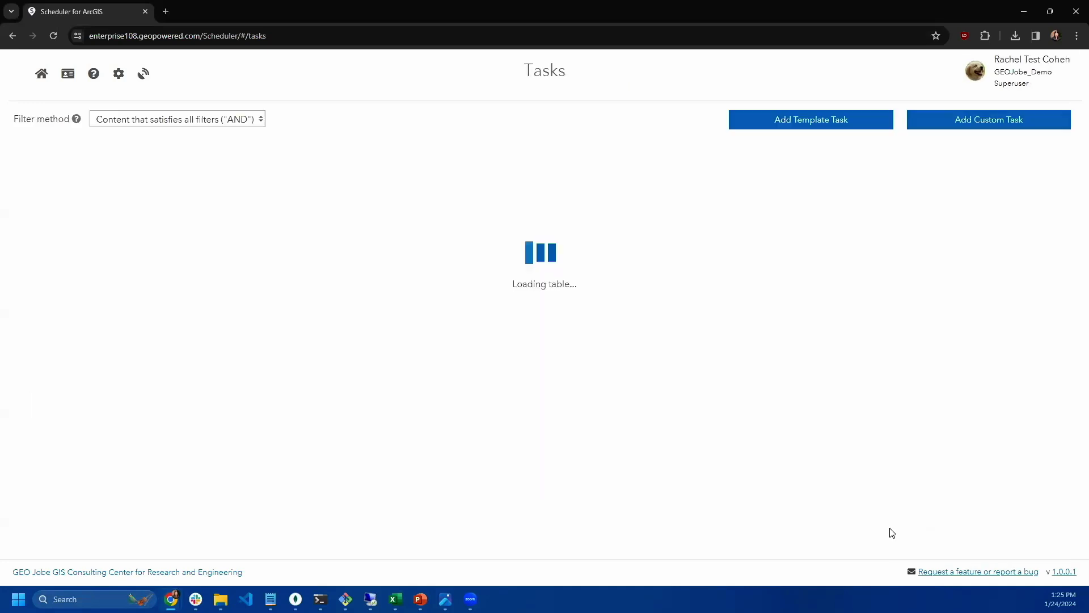